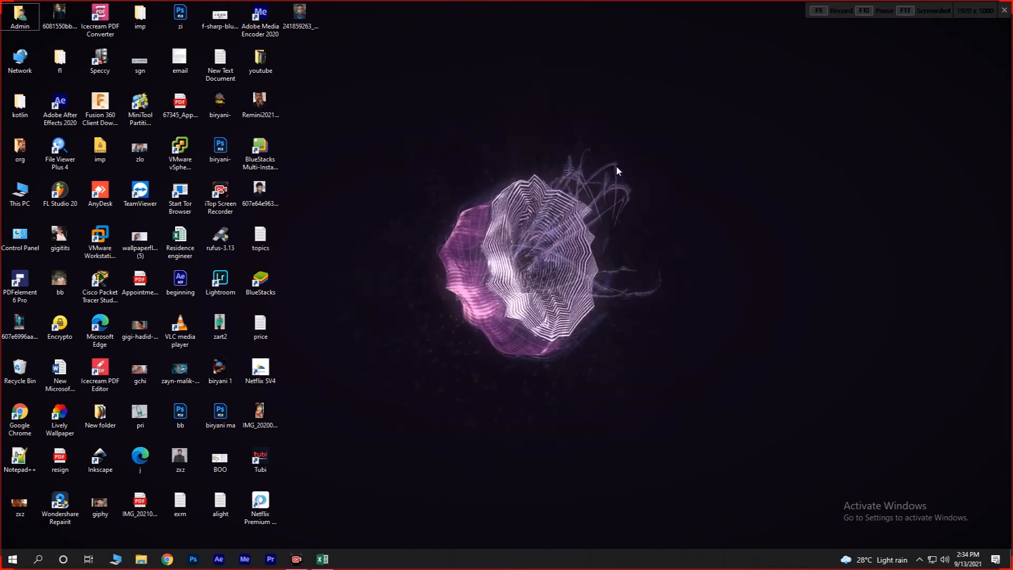
Launch Photoshop and open the most recent file, the JPEG portrait of the man in the grey turtleneck
left_click(193, 559)
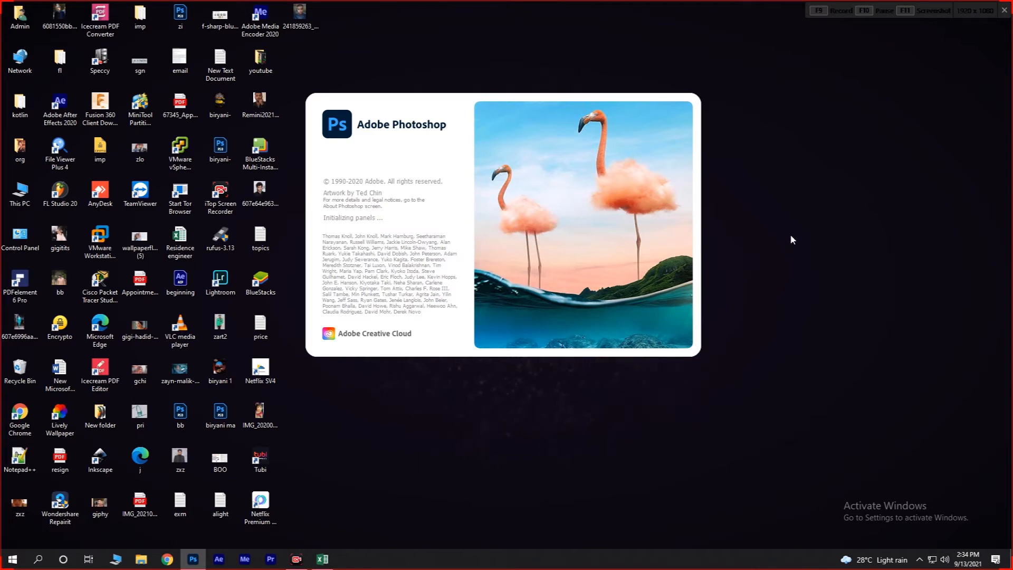
right_click(787, 185)
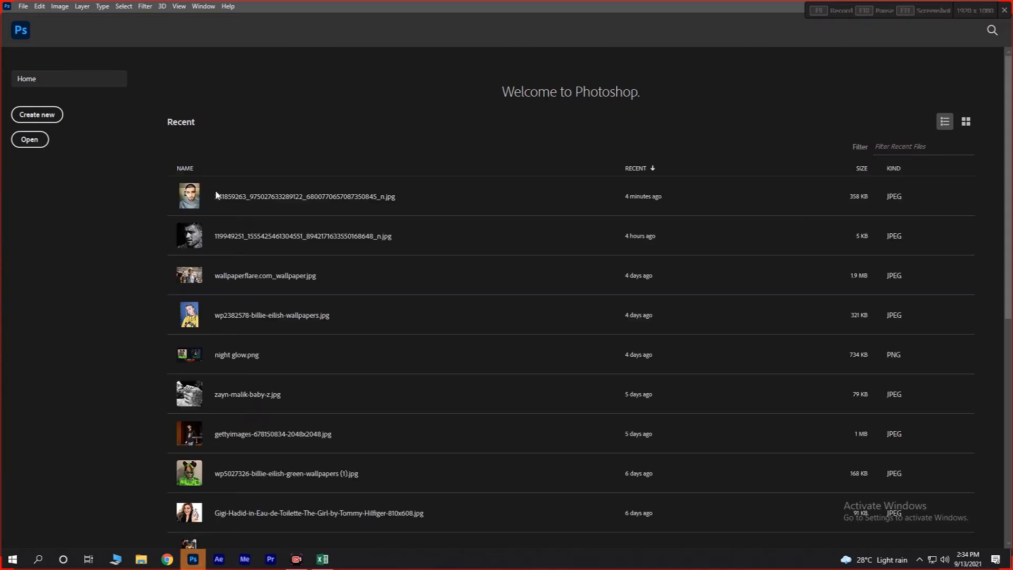
left_click(213, 196)
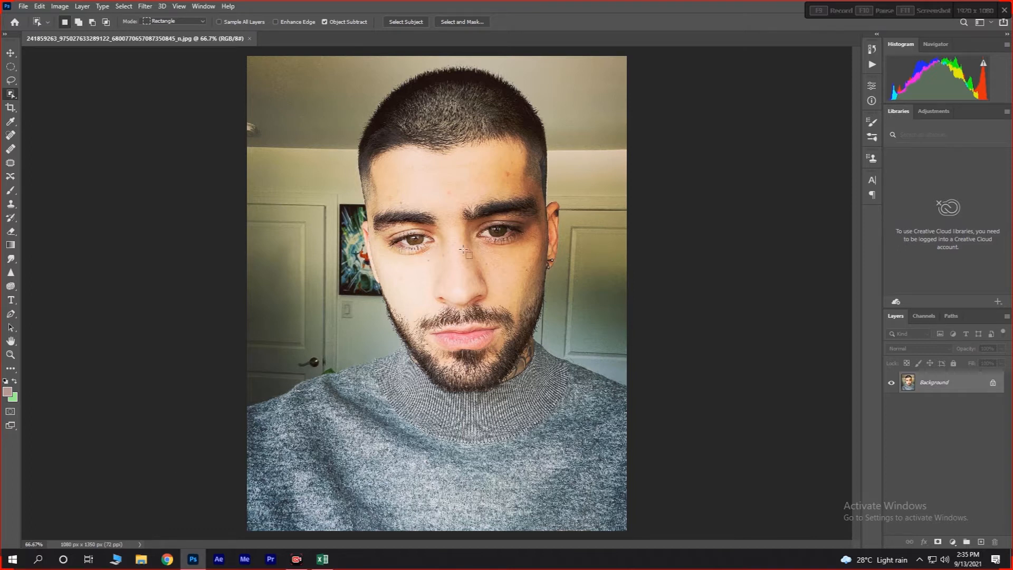
Unlock the Background layer and duplicate it
left_click(992, 383)
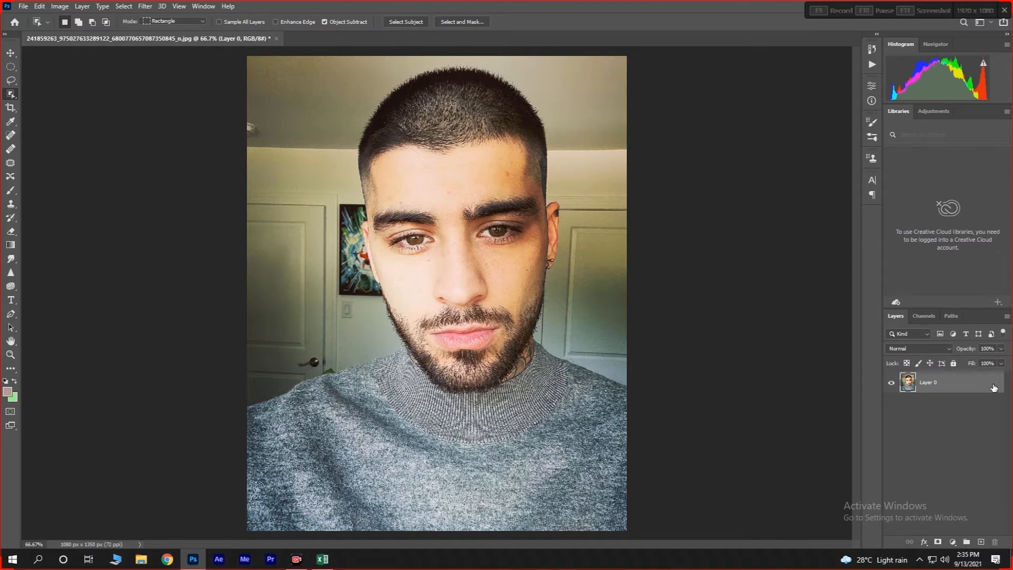
key("ctrl+j")
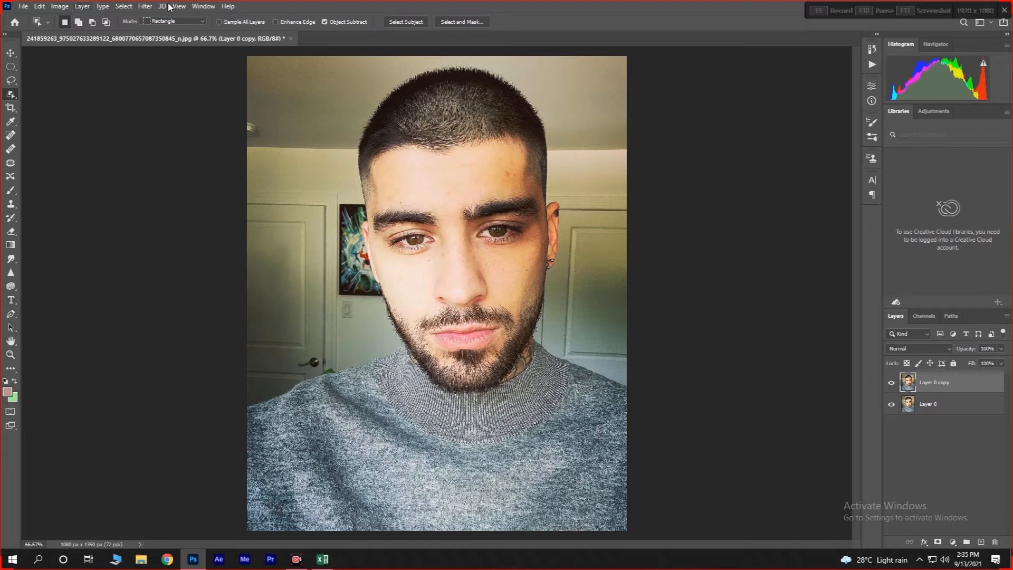
Open the duplicated layer in the Camera Raw filter with its Basic adjustments shown
left_click(145, 7)
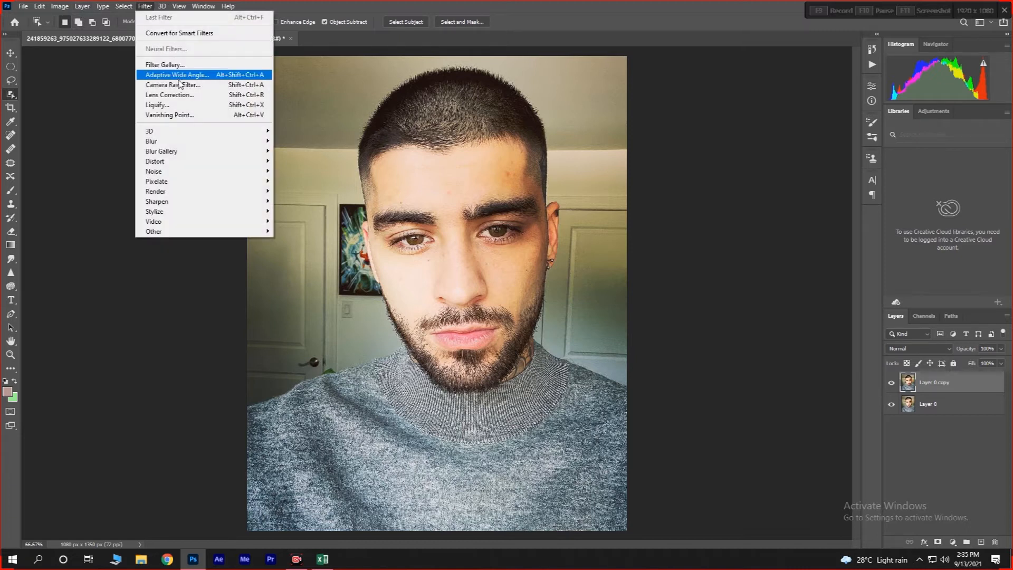
key("Escape")
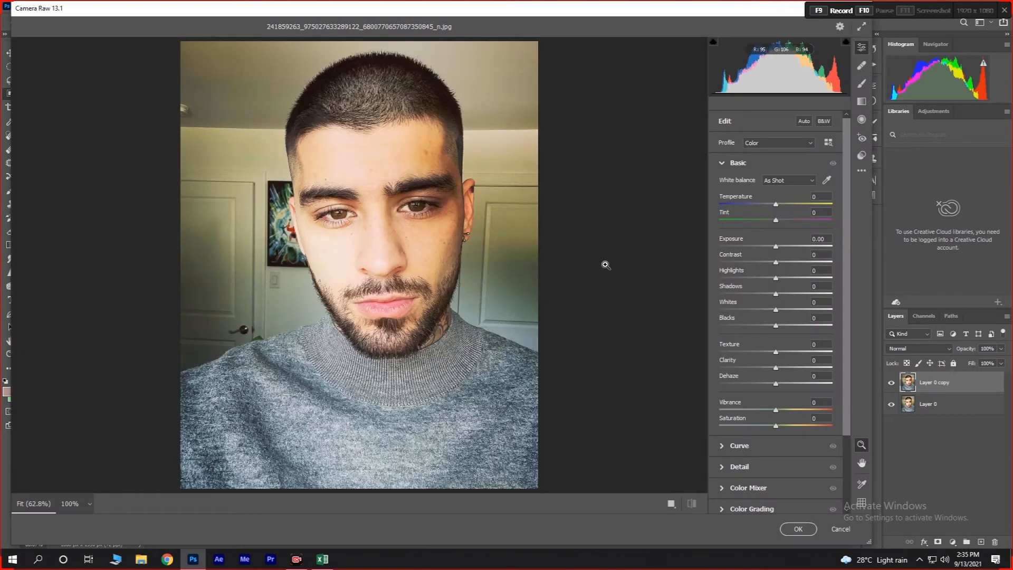
left_click(731, 165)
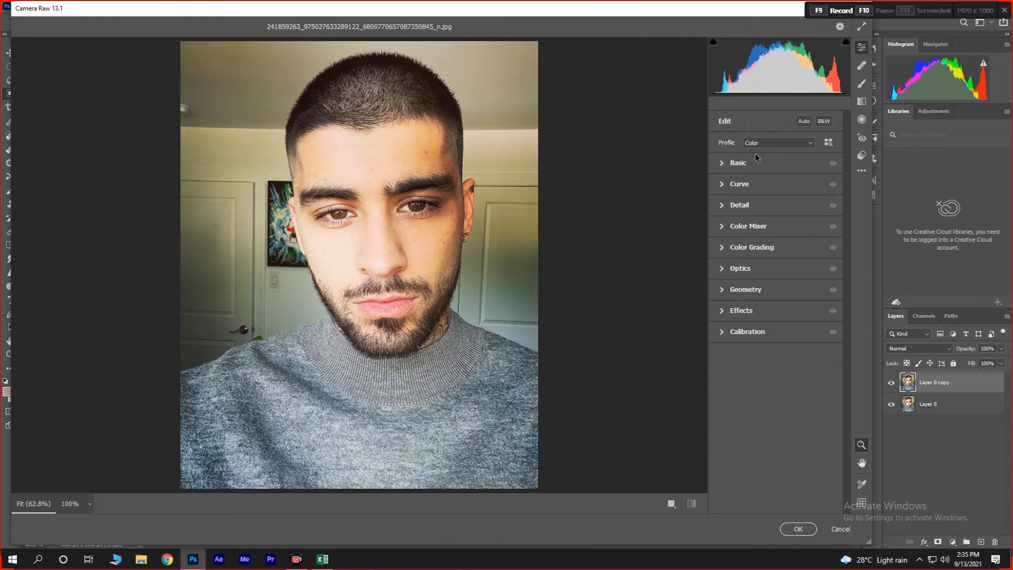
left_click(732, 166)
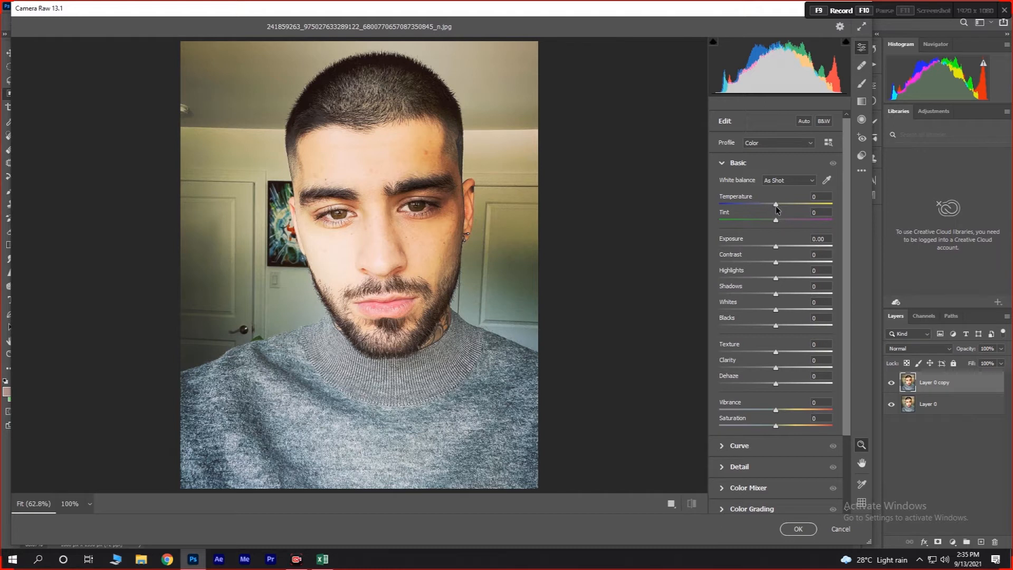
Set the Temperature to -12, Tint to +4 and Exposure to -1.10 for the portrait
left_click_drag(776, 209, 769, 207)
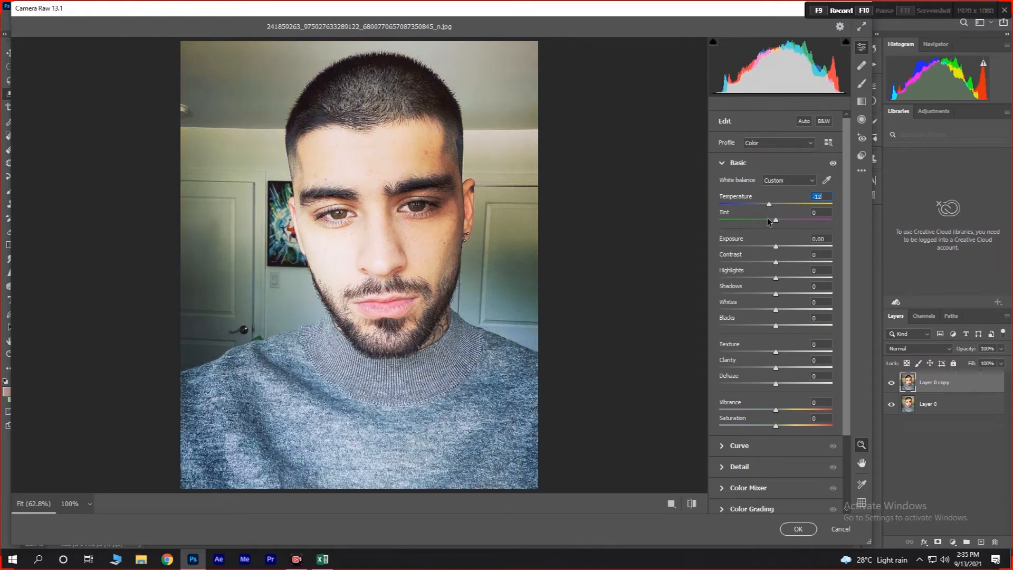
left_click(776, 220)
left_click_drag(776, 221, 777, 227)
left_click_drag(778, 225, 761, 259)
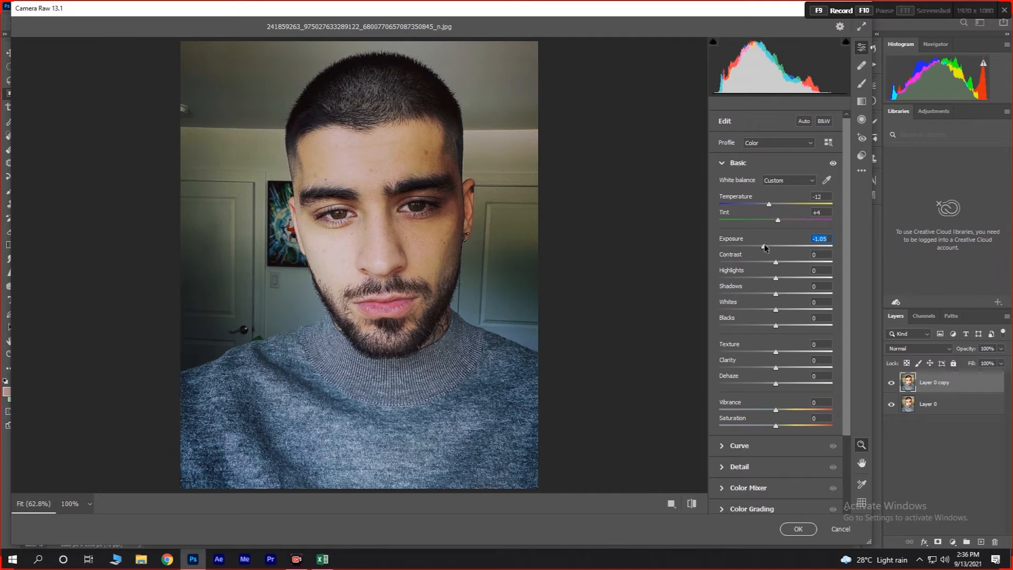
left_click_drag(764, 244, 764, 246)
key("Tab")
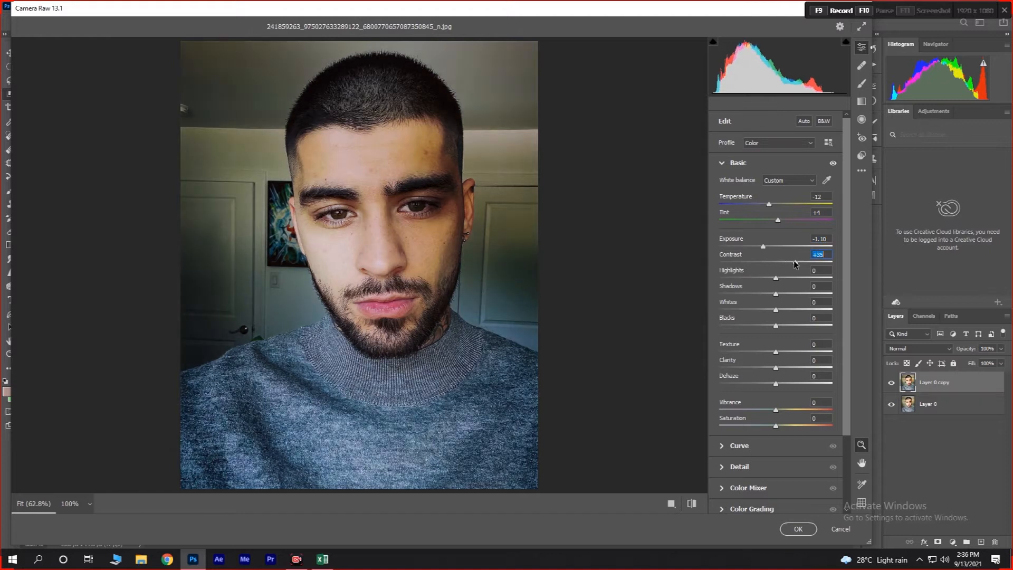
Set Contrast to -14, Highlights to -10, Shadows to +20, Whites to -7 and Blacks to -5
mouse_move(775, 266)
left_mouse_down()
mouse_move(740, 274)
mouse_move(767, 276)
left_mouse_up()
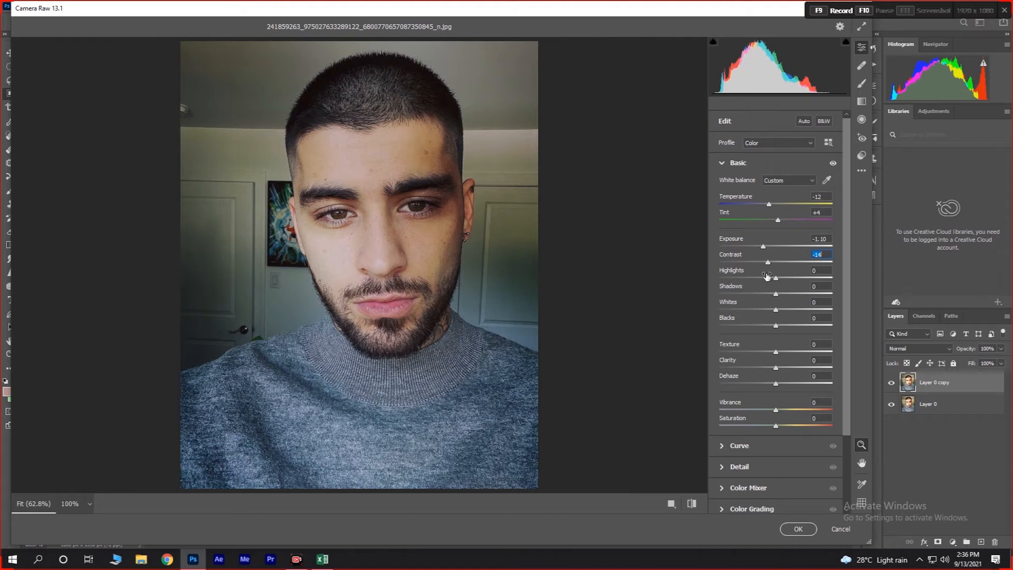
mouse_move(777, 280)
left_mouse_down()
mouse_move(837, 275)
mouse_move(742, 281)
mouse_move(833, 277)
mouse_move(743, 281)
mouse_move(771, 284)
left_mouse_up()
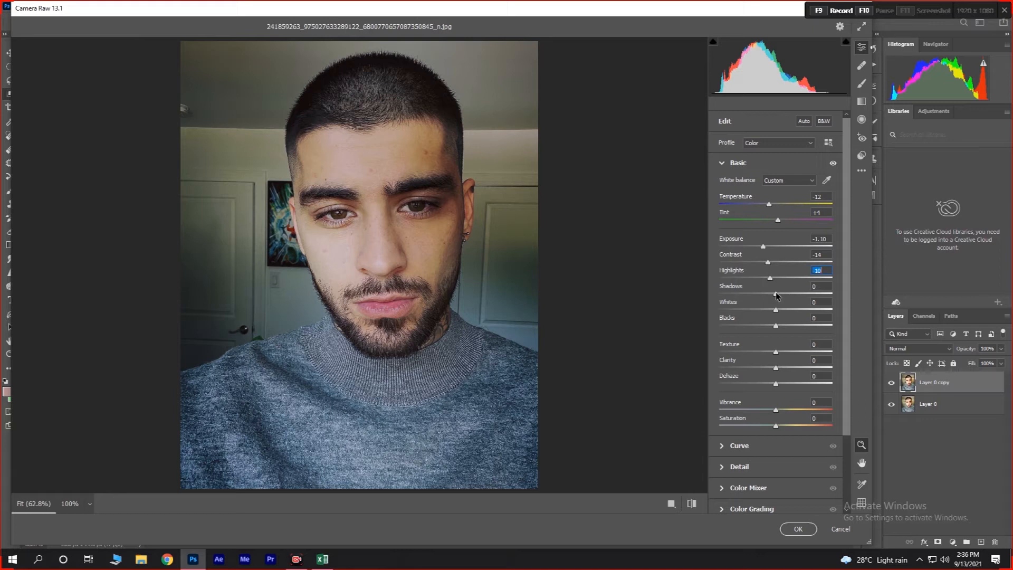
left_click_drag(777, 295, 771, 331)
left_click_drag(772, 339, 774, 340)
type("-5")
Try Texture at +100 and at +5, and undo the Texture change
left_click_drag(775, 351, 834, 349)
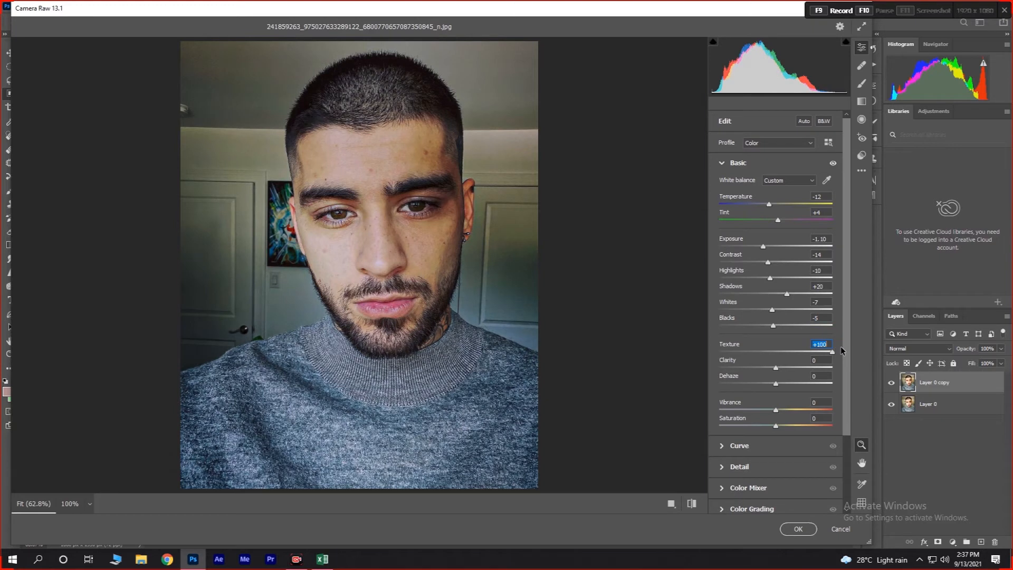
left_click_drag(812, 354, 778, 378)
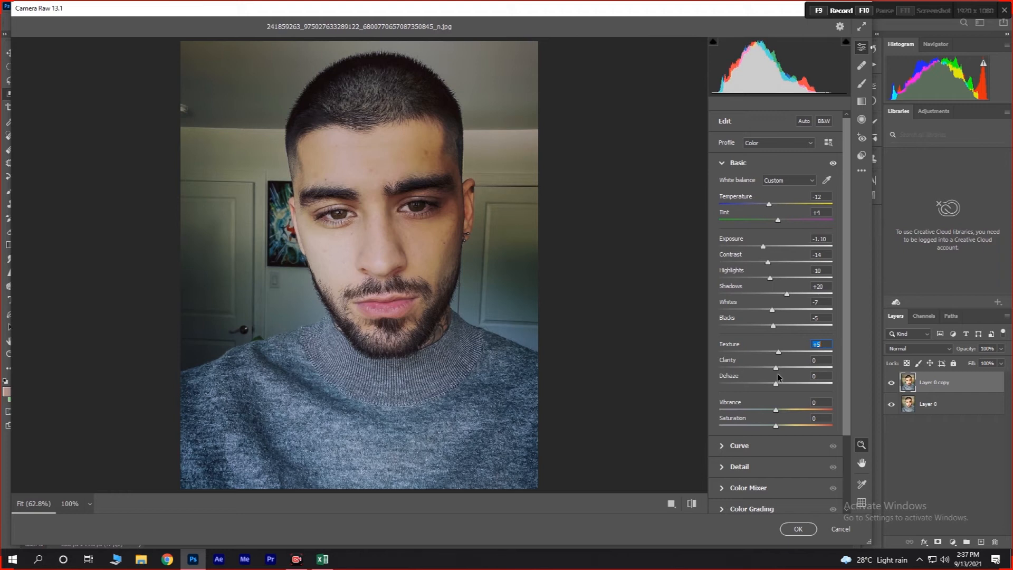
key("ctrl+z")
Set Clarity to -3, and try Dehaze at -51 before returning it to 0
left_click_drag(775, 370, 770, 370)
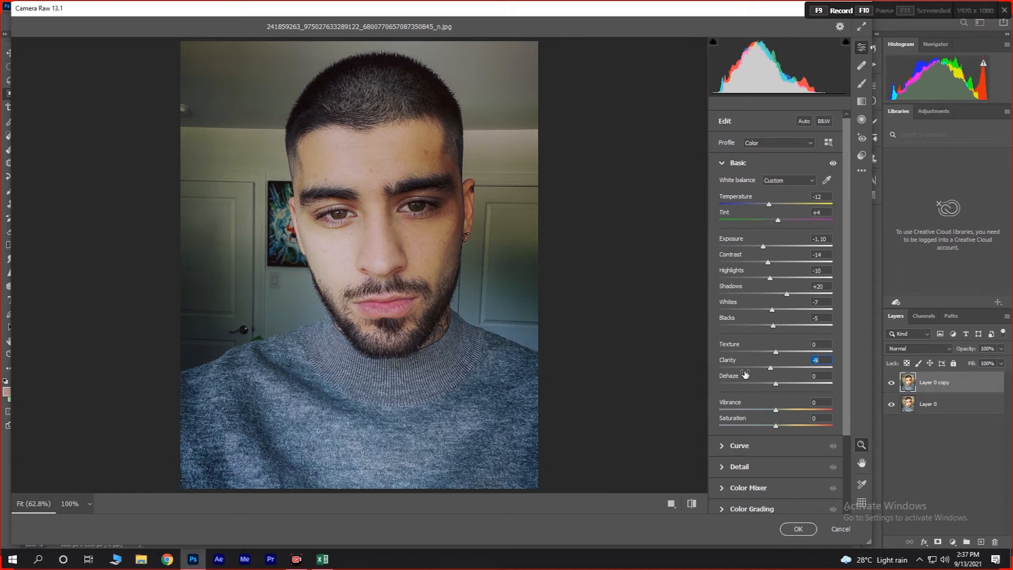
mouse_move(770, 367)
left_mouse_down()
mouse_move(752, 371)
mouse_move(773, 375)
left_mouse_up()
left_click_drag(776, 383, 715, 396)
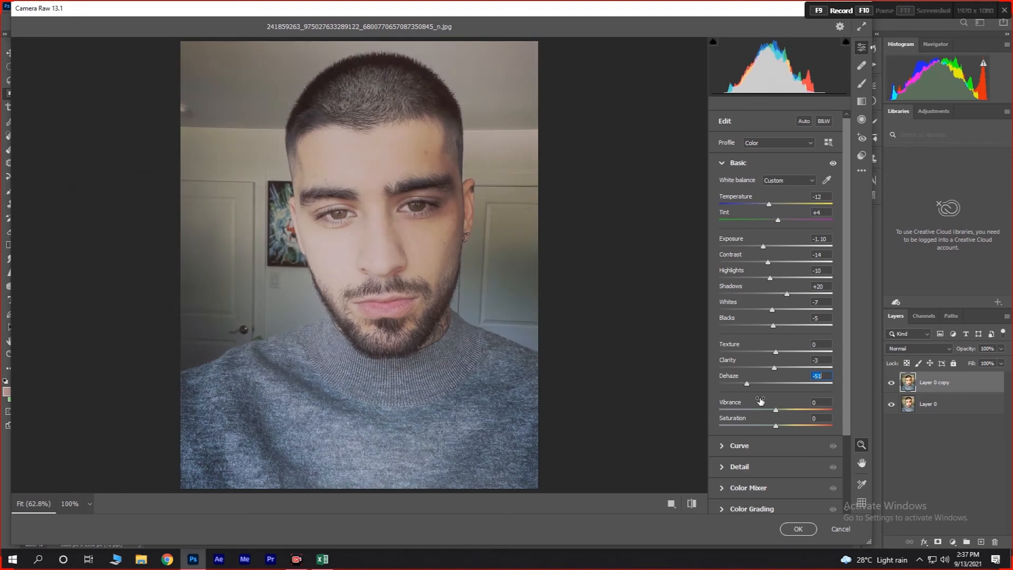
type("0")
scroll(790, 432, "down", 1)
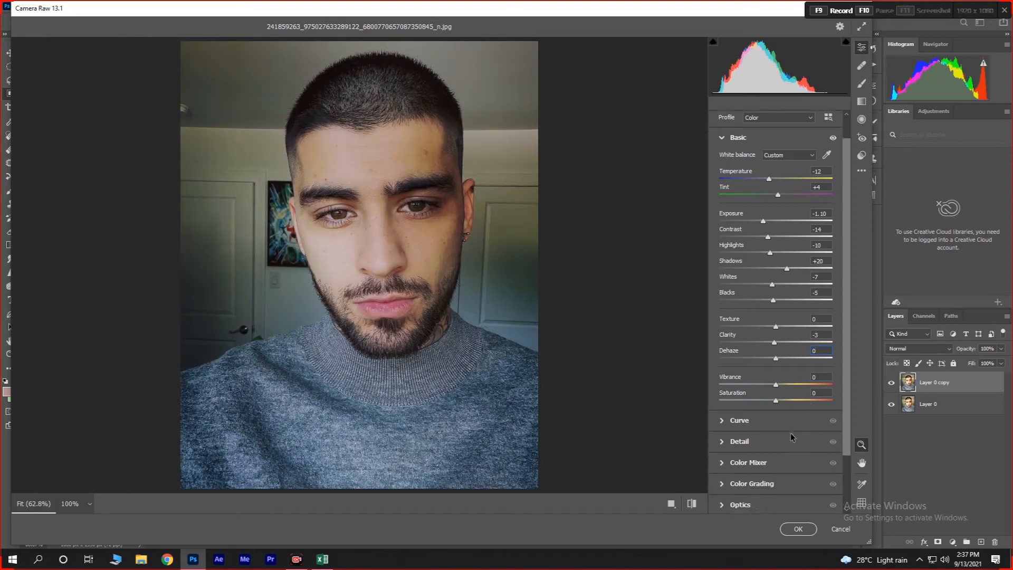
scroll(790, 427, "up", 1)
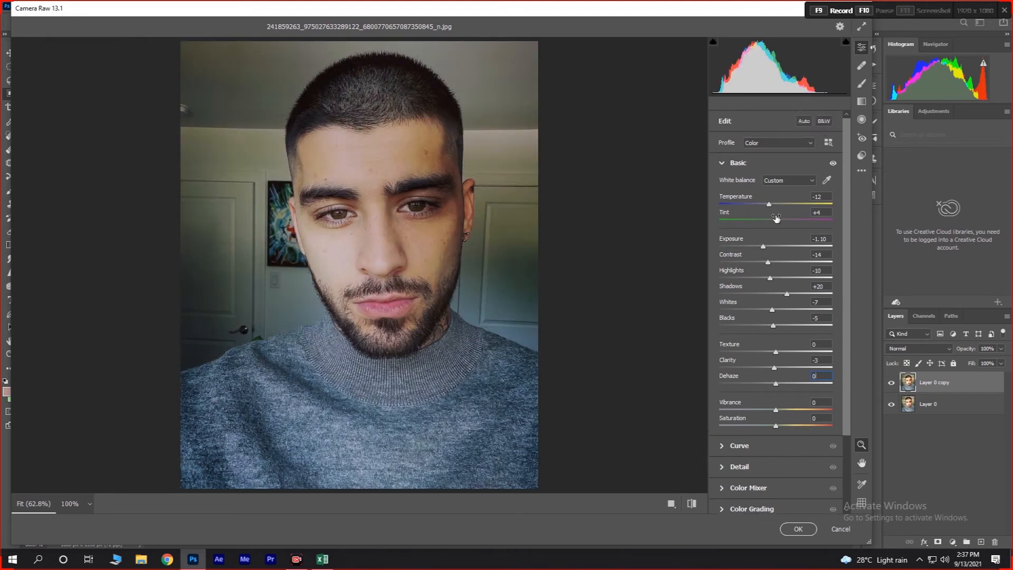
left_click(726, 164)
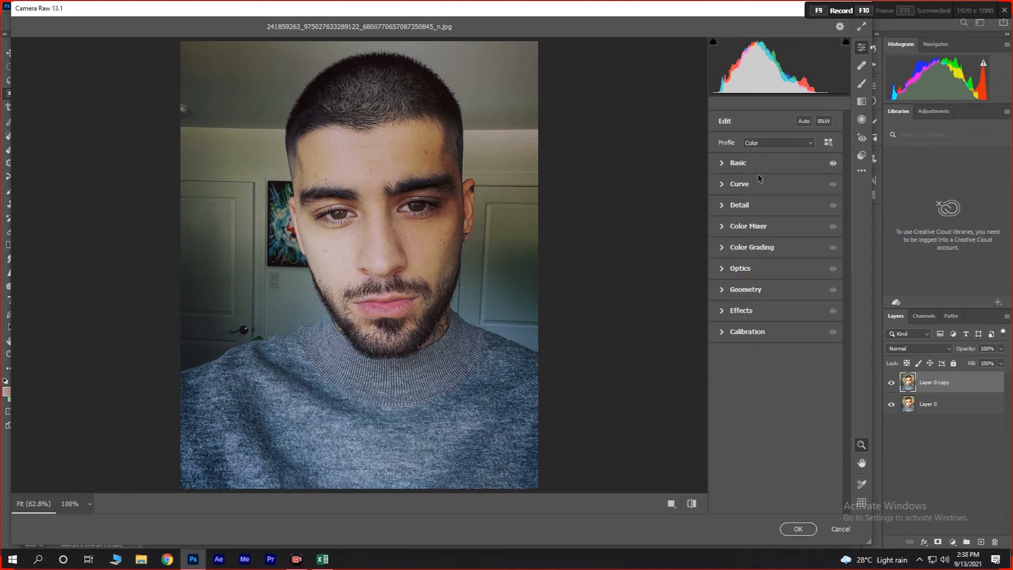
Adjust the parametric tone curve with Highlights at +5 and Shadows at -6
left_click(737, 186)
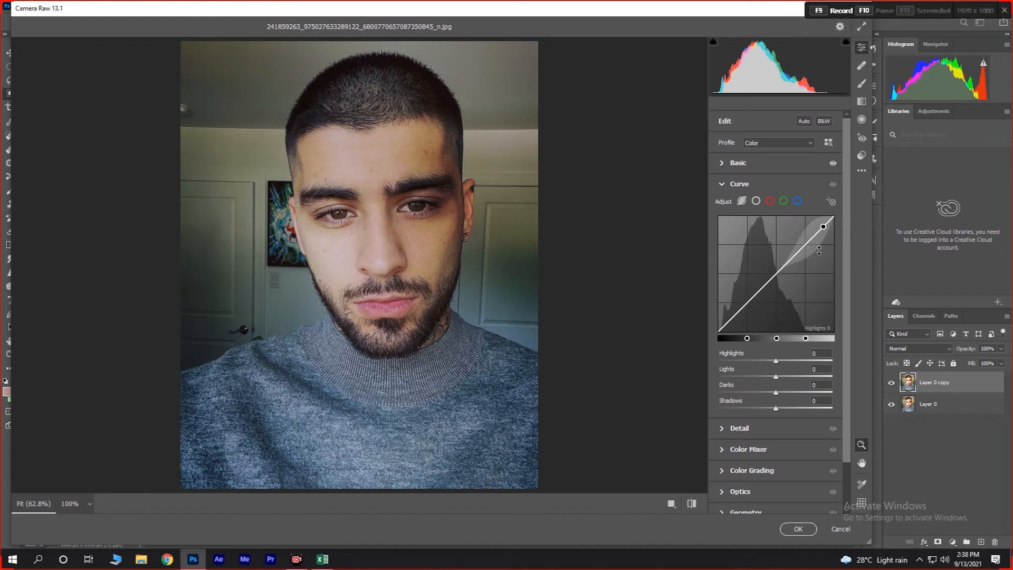
left_click_drag(820, 229, 820, 229)
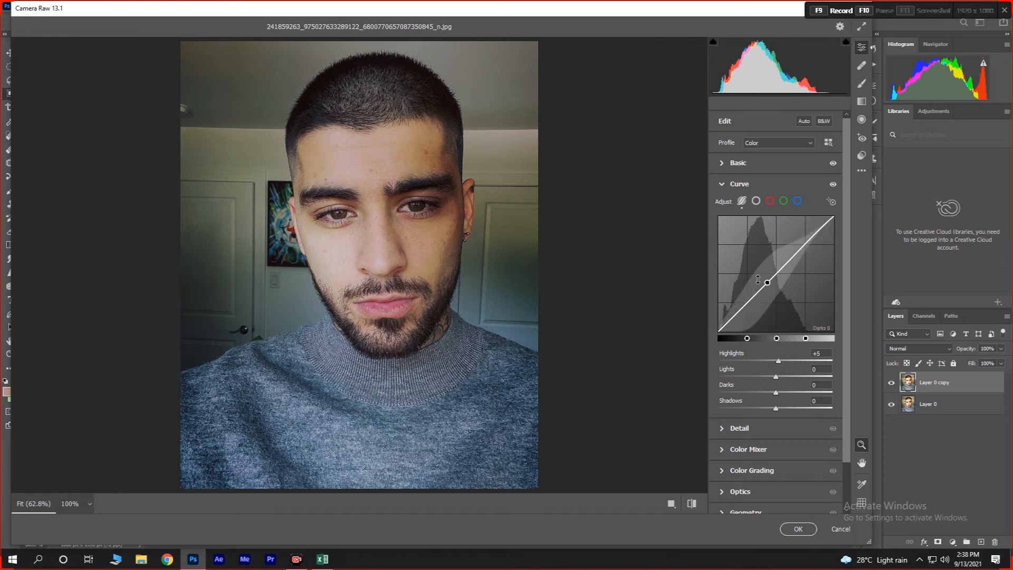
left_click_drag(731, 314, 733, 317)
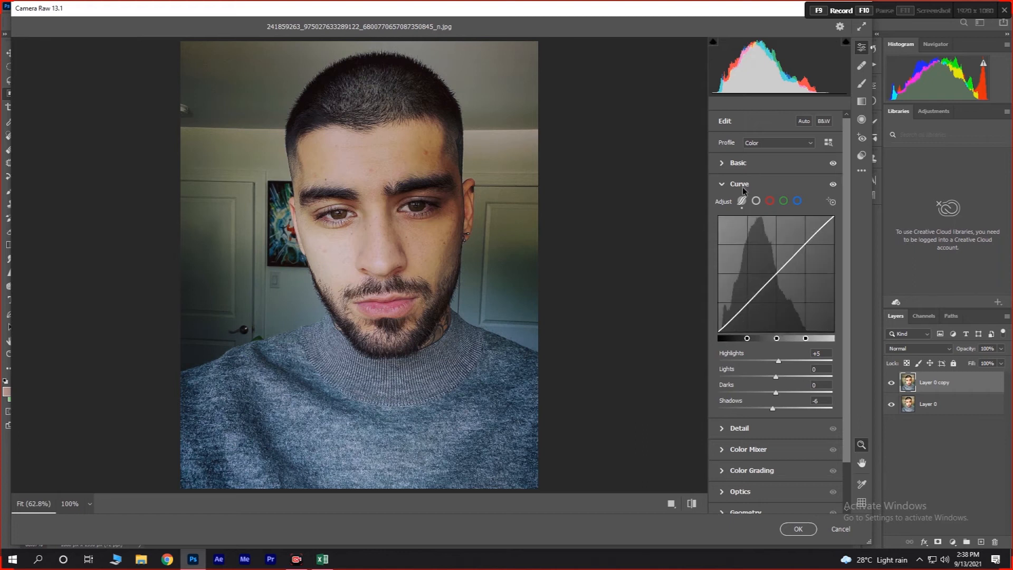
left_click(724, 184)
Lower the Tint slightly in the Basic adjustments
left_click(720, 161)
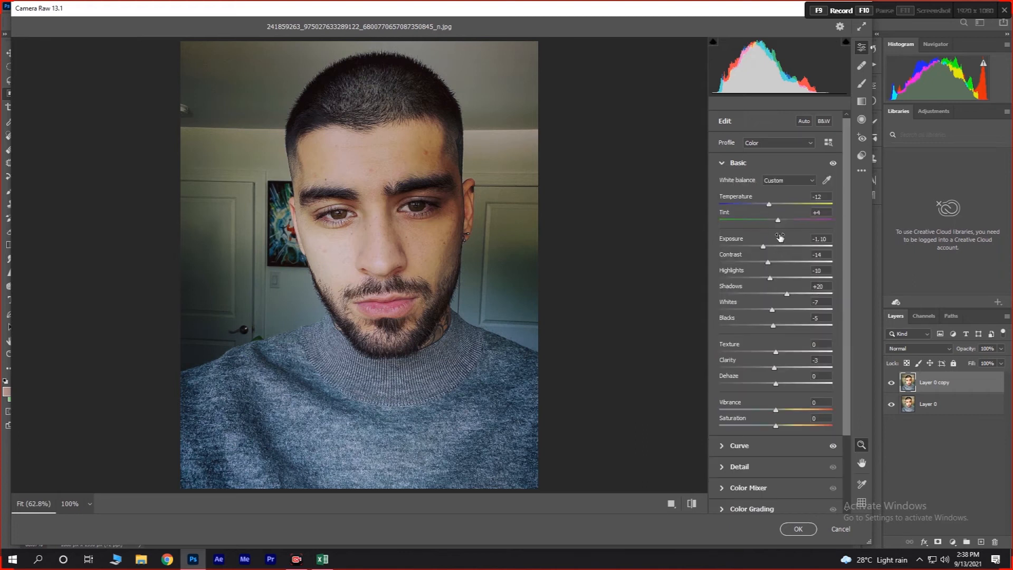
left_click_drag(778, 221, 776, 220)
left_click(721, 163)
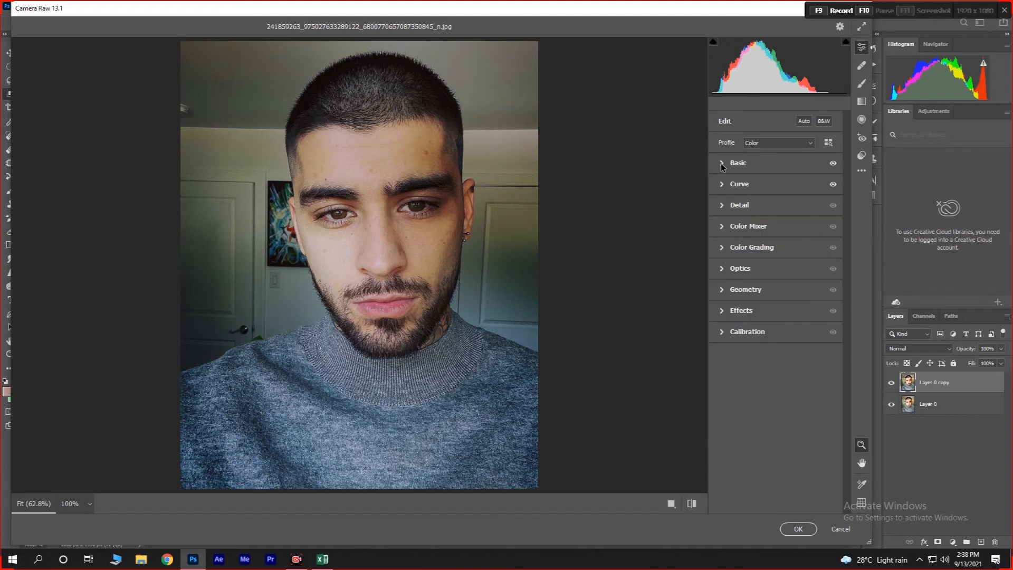
Try Noise Reduction at 91 in the Detail adjustments, inspect the enlarged face, and reset it to 0
left_click(748, 207)
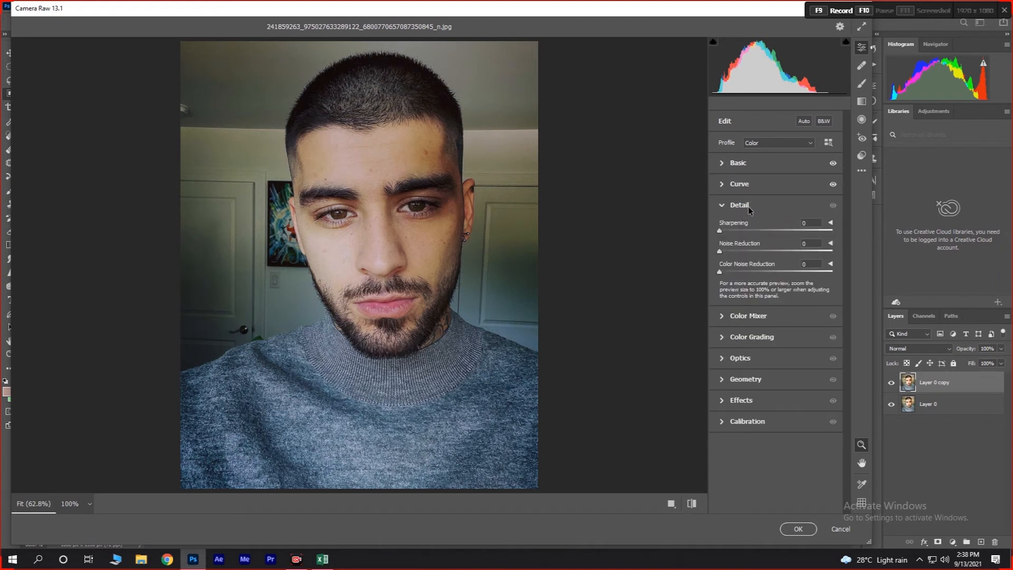
left_click_drag(720, 251, 787, 254)
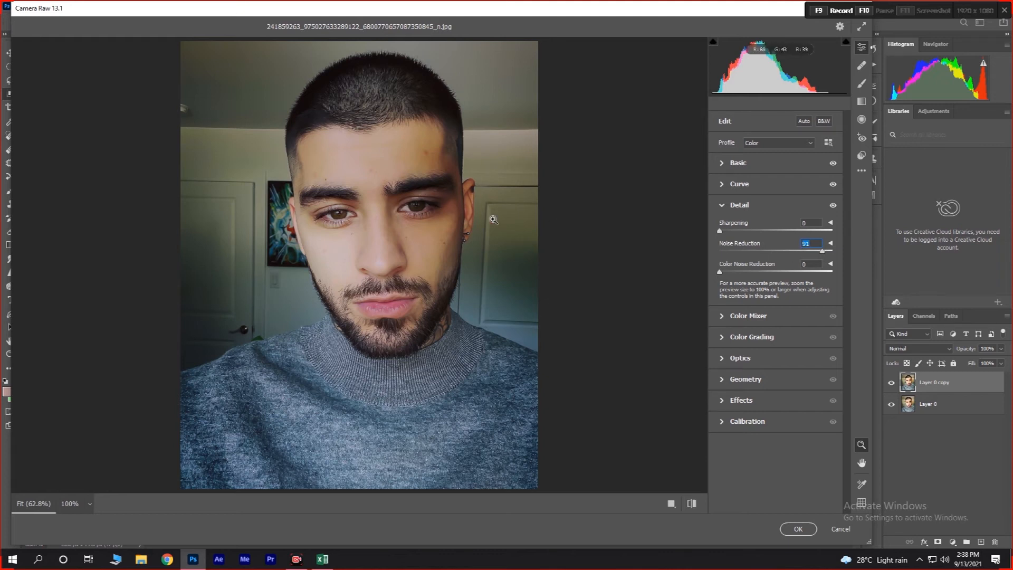
key("alt")
scroll(416, 170, "up", 3)
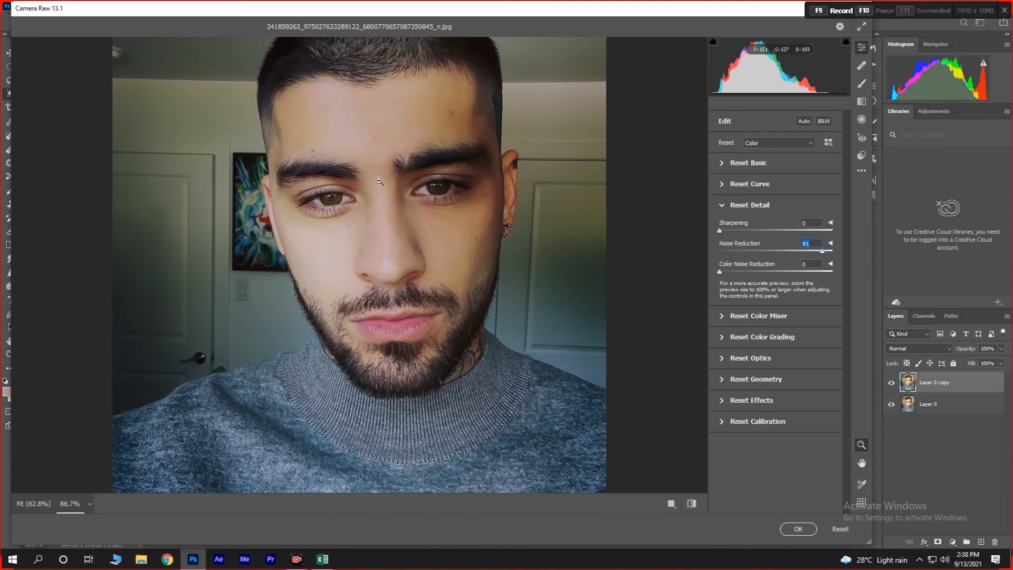
scroll(416, 170, "up", 2)
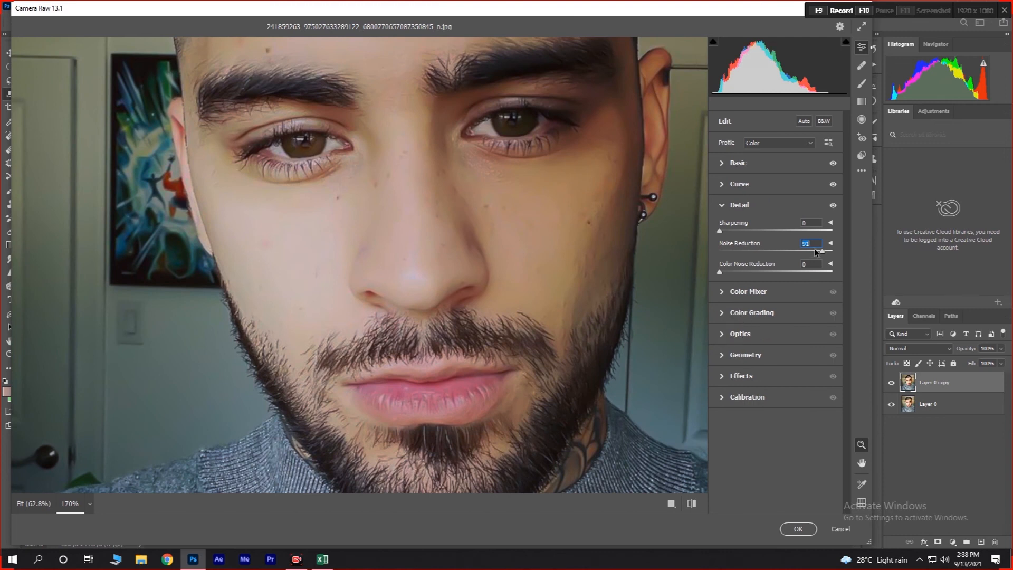
double_click(821, 252)
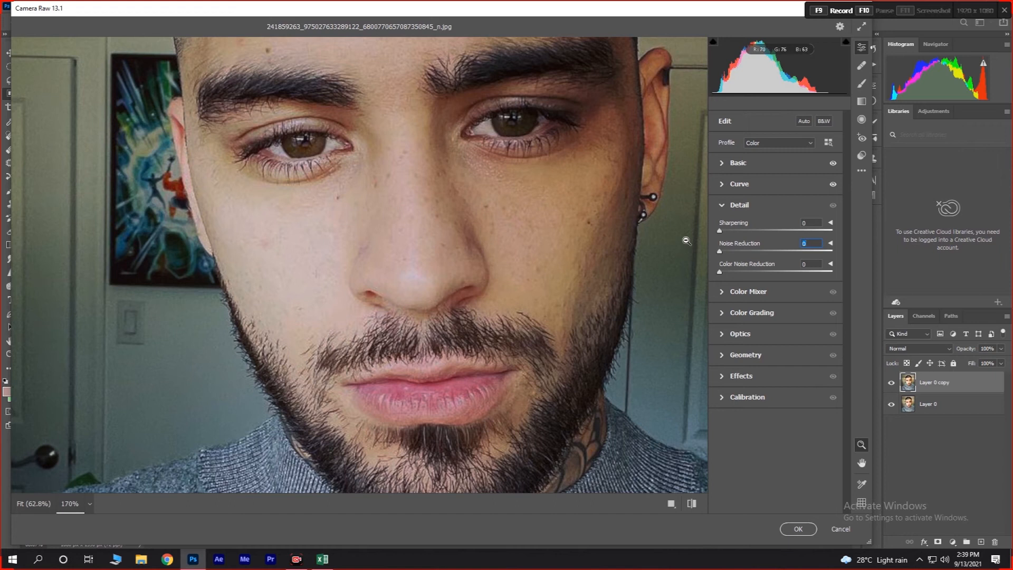
Set Noise Reduction to 48 after checking the face at 100, and raise Sharpening to 128
left_click_drag(720, 251, 777, 255)
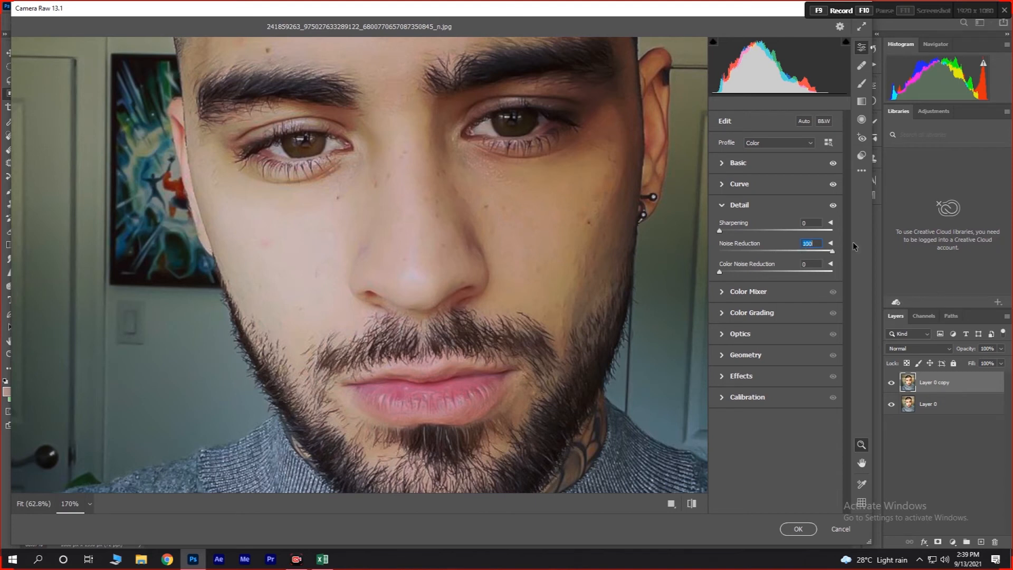
scroll(466, 206, "up", 9)
scroll(467, 209, "down", 2)
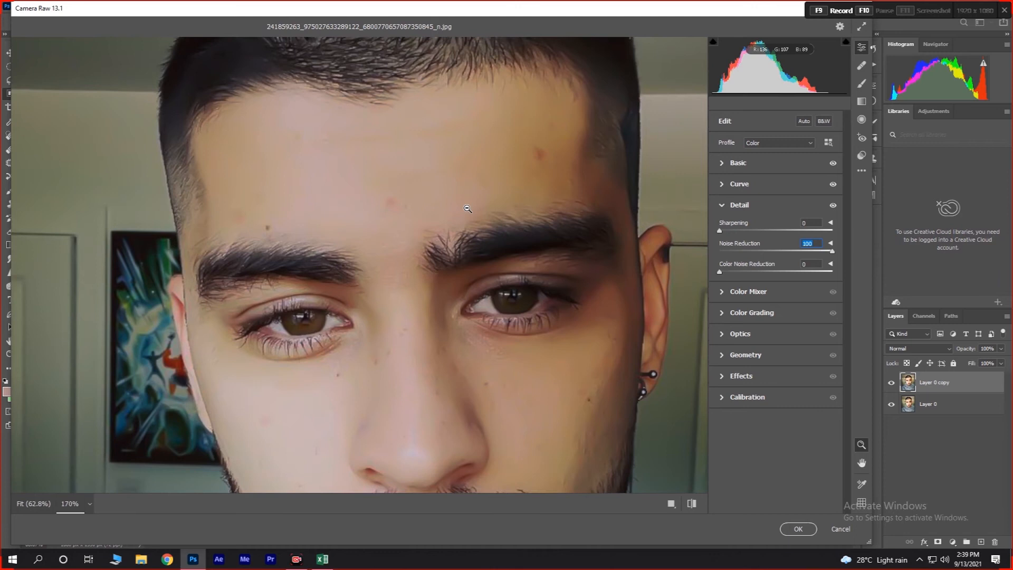
scroll(467, 209, "down", 1)
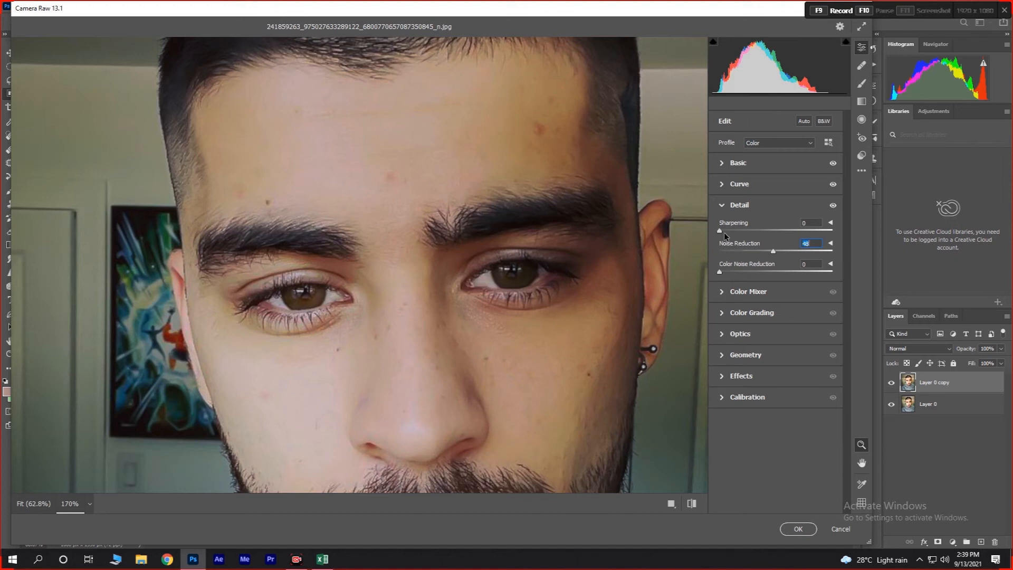
left_click_drag(720, 230, 816, 230)
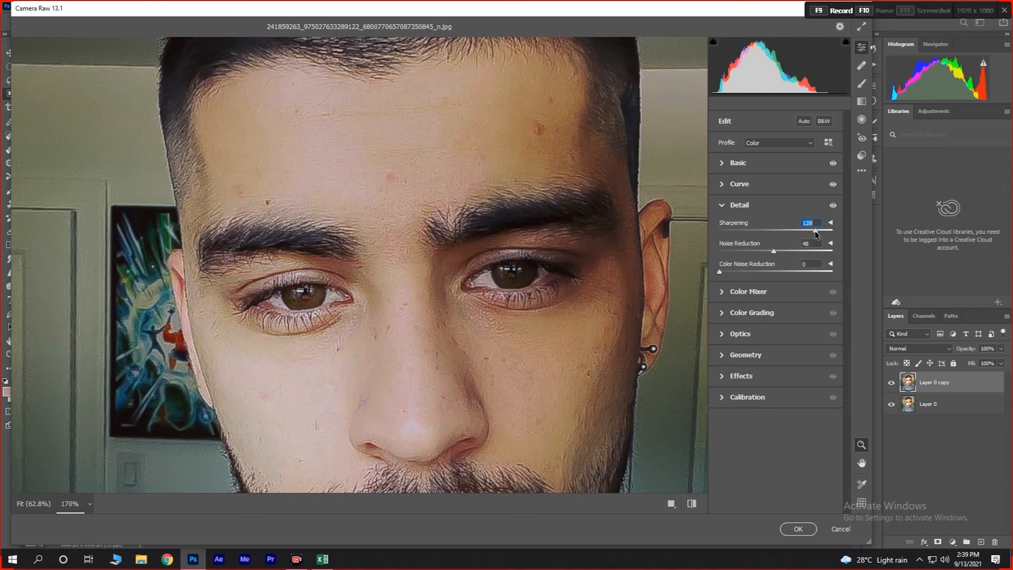
Reset Sharpening to 0 and set Color Noise Reduction to 8 in the Detail adjustments
left_click_drag(741, 234, 715, 235)
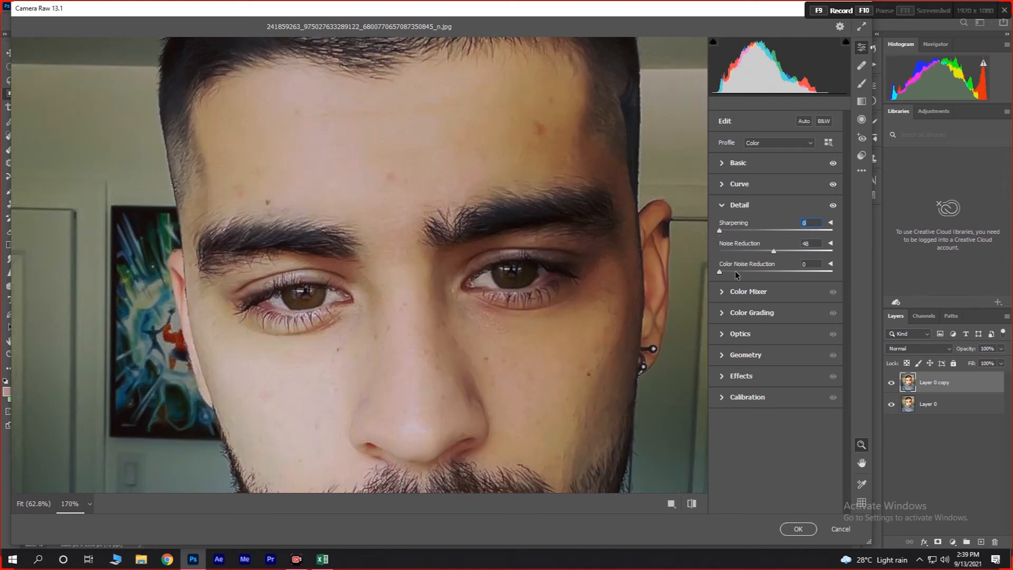
scroll(671, 262, "down", 1)
mouse_move(719, 271)
left_mouse_down()
mouse_move(775, 270)
mouse_move(717, 274)
left_mouse_up()
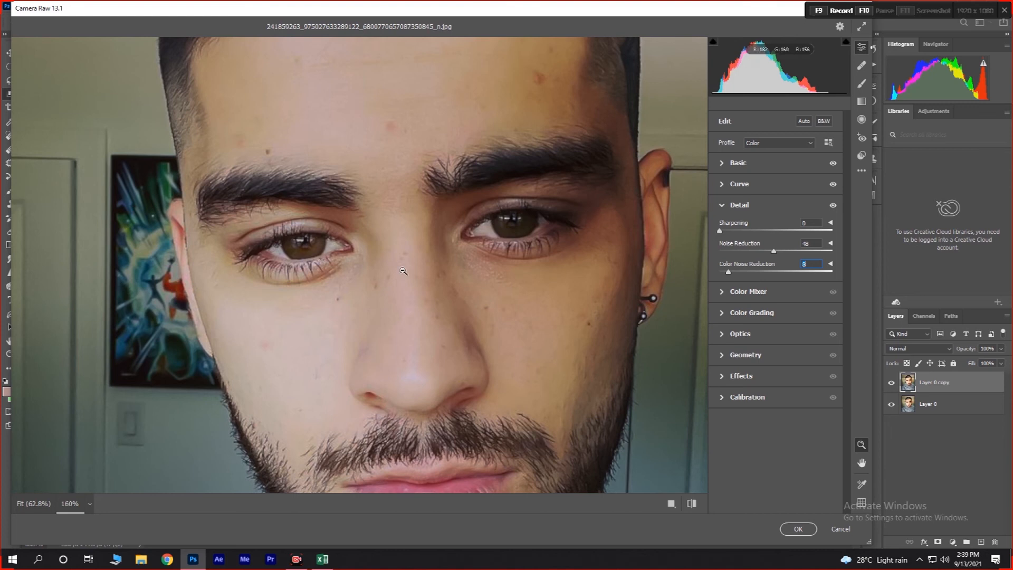
scroll(423, 260, "down", 6)
scroll(428, 259, "down", 3)
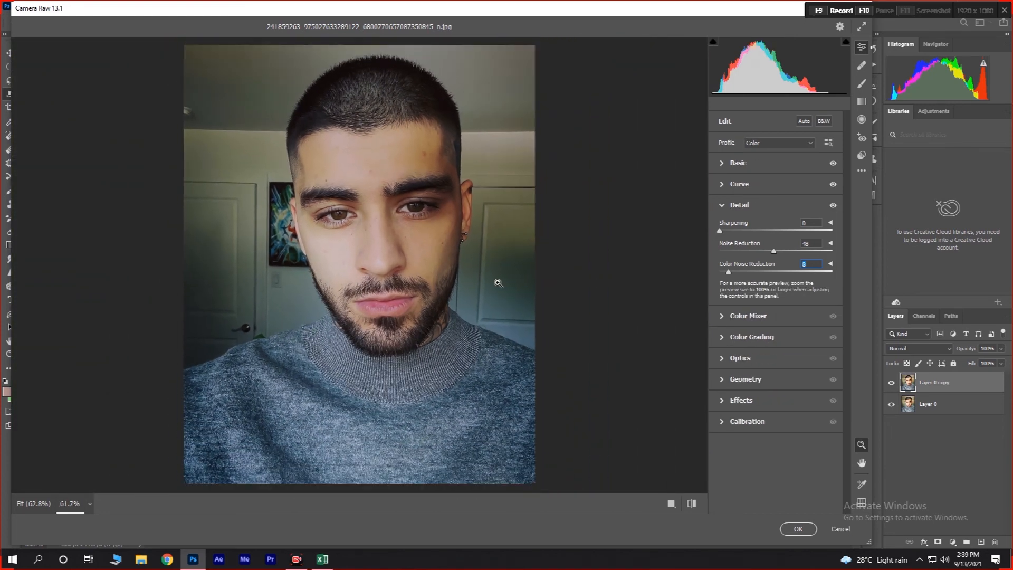
scroll(429, 278, "down", 1)
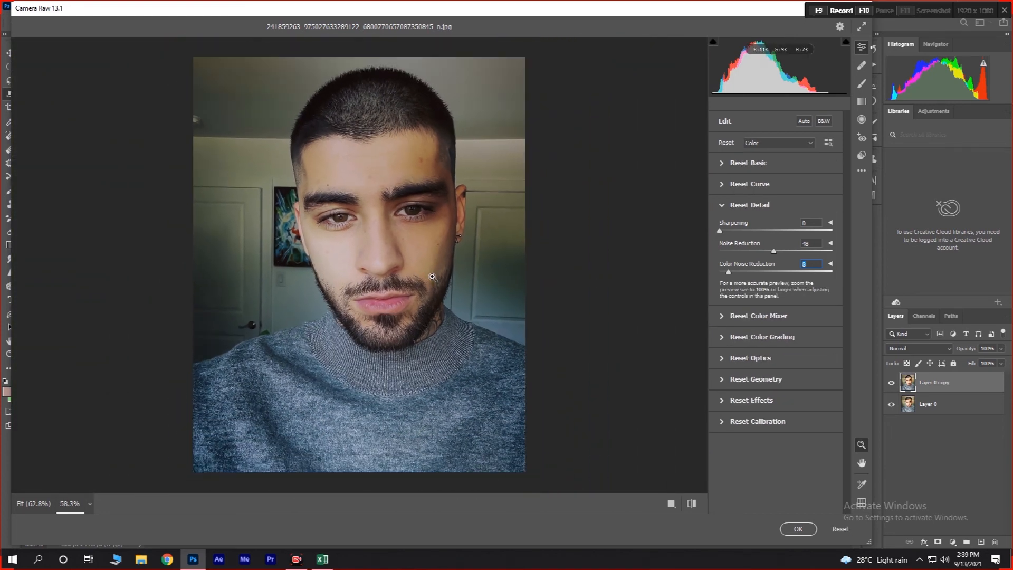
left_click(722, 206)
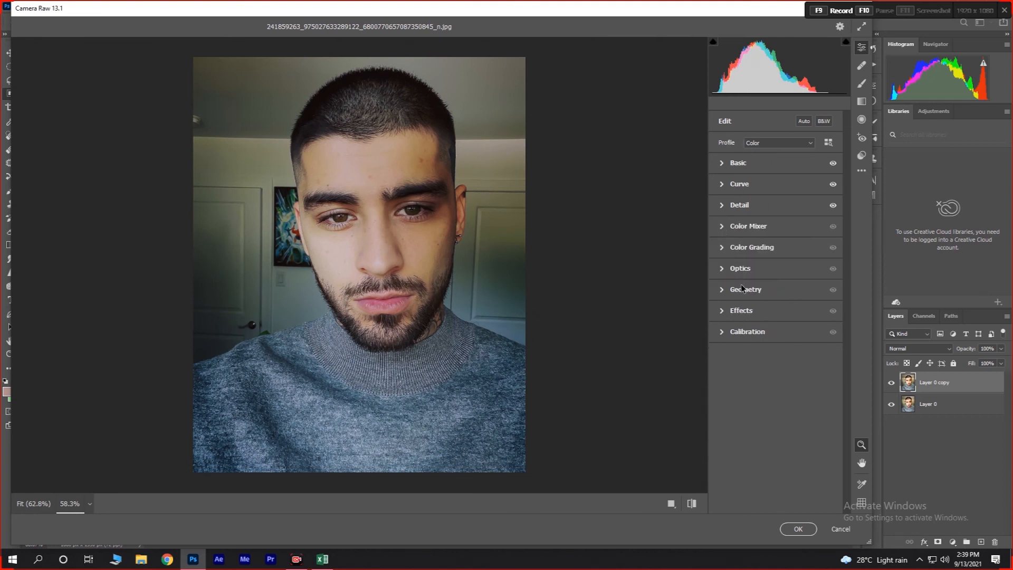
Try Grain in the Effects adjustments and return it to 0
left_click(753, 312)
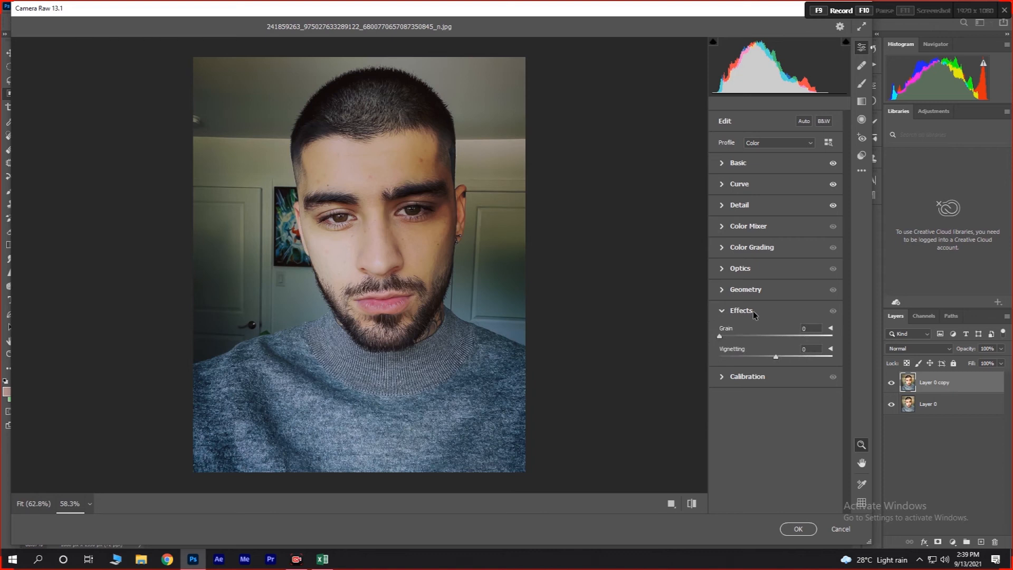
left_click_drag(723, 337, 515, 360)
left_click(727, 313)
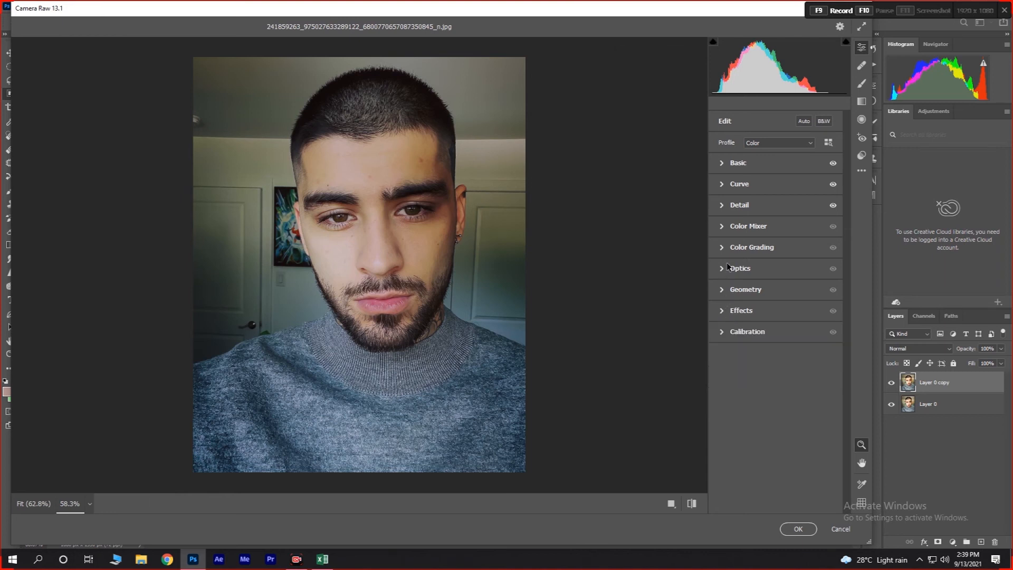
left_click(726, 246)
left_click(724, 245)
Set the Reds hue to -6 and the Reds saturation to +25 in the Color Mixer
left_click(723, 230)
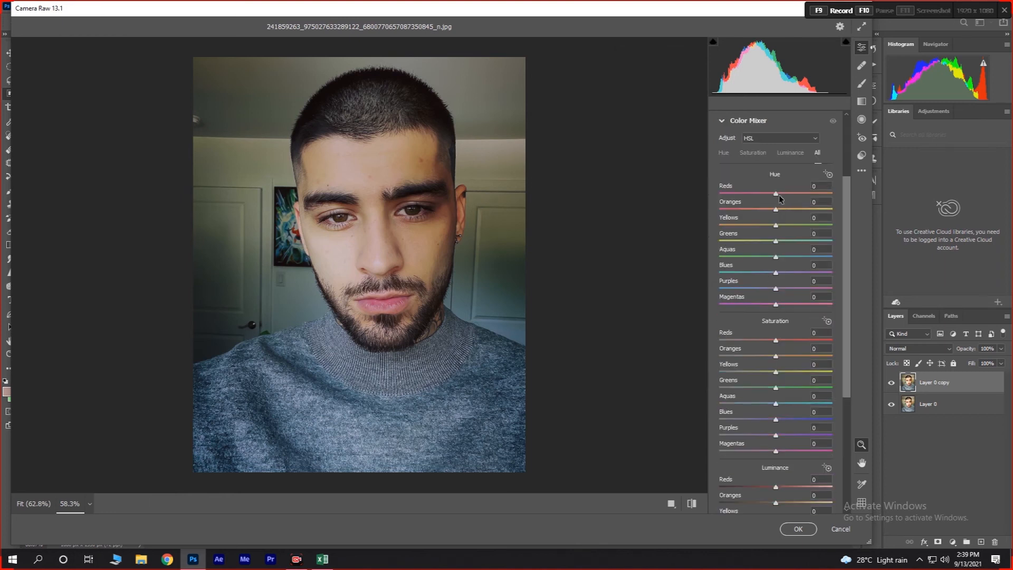
left_click_drag(777, 197, 735, 197)
left_click_drag(811, 198, 773, 200)
left_click_drag(774, 342, 788, 339)
Try the Reds luminance at +27 in the Color Mixer and reset it to 0
scroll(525, 317, "down", 1)
scroll(804, 418, "down", 1)
mouse_move(776, 461)
left_mouse_down()
mouse_move(738, 458)
mouse_move(790, 457)
left_mouse_up()
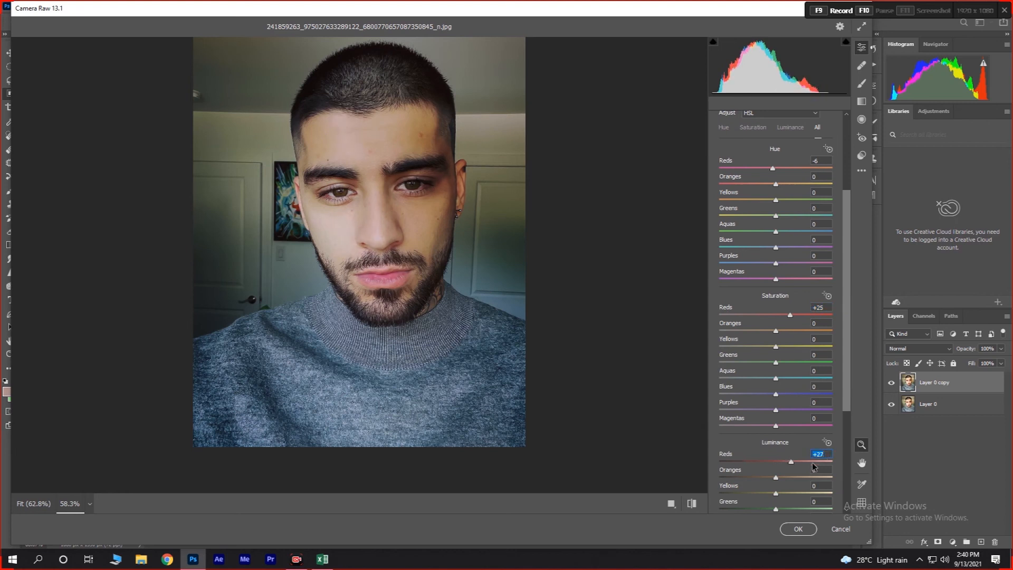
type("0")
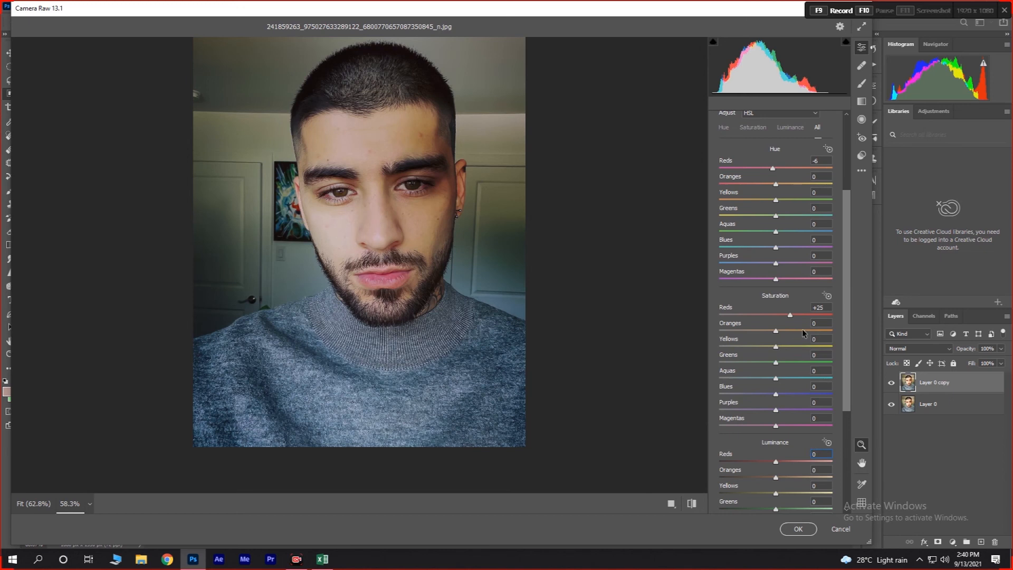
Reduce the Reds saturation to +12 in the Color Mixer
left_click_drag(790, 315, 783, 315)
scroll(452, 315, "down", 2)
scroll(451, 314, "down", 2)
scroll(451, 314, "up", 2)
scroll(451, 313, "up", 1)
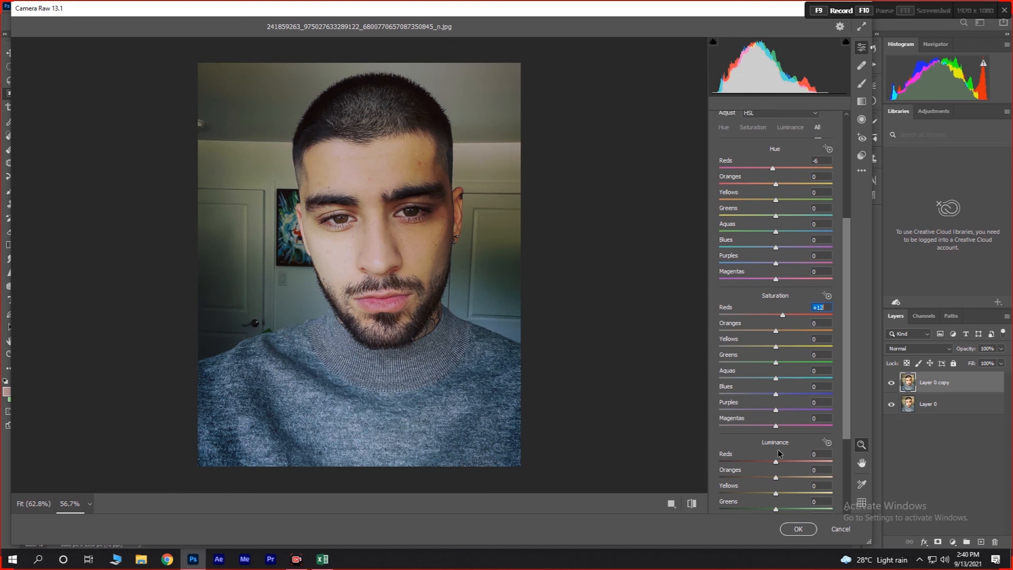
Set the Blues saturation to -3 in the Color Mixer and apply the Camera Raw filter to the layer
scroll(759, 433, "up", 1)
mouse_move(775, 420)
left_mouse_down()
mouse_move(834, 420)
mouse_move(724, 425)
mouse_move(803, 422)
mouse_move(775, 432)
left_mouse_up()
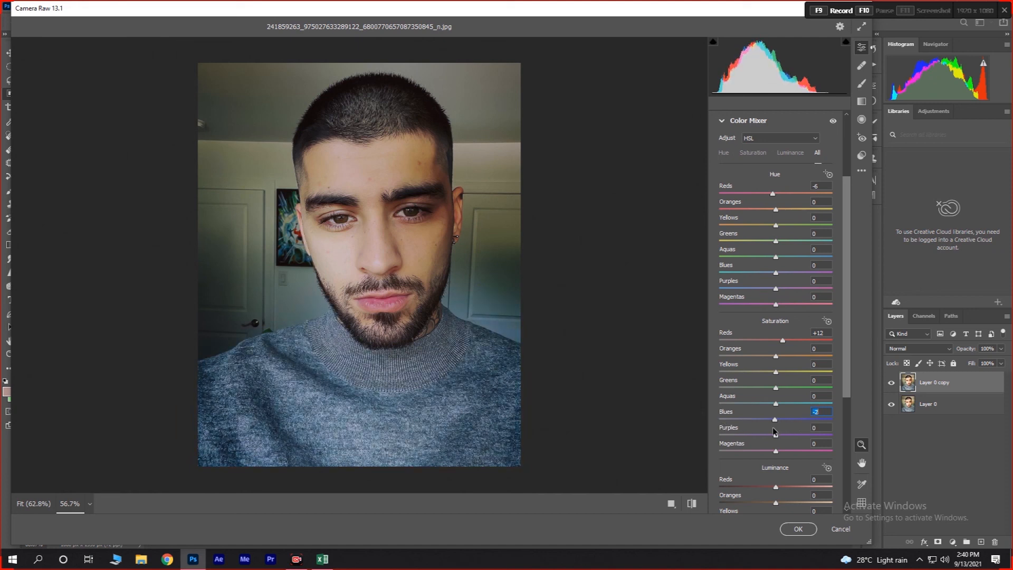
left_click_drag(775, 433, 773, 433)
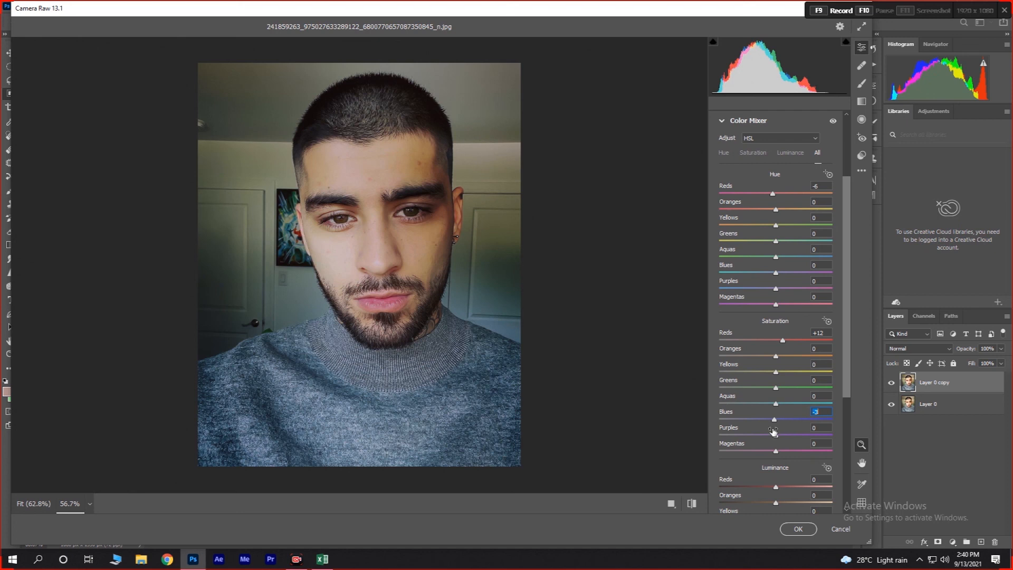
left_click(798, 529)
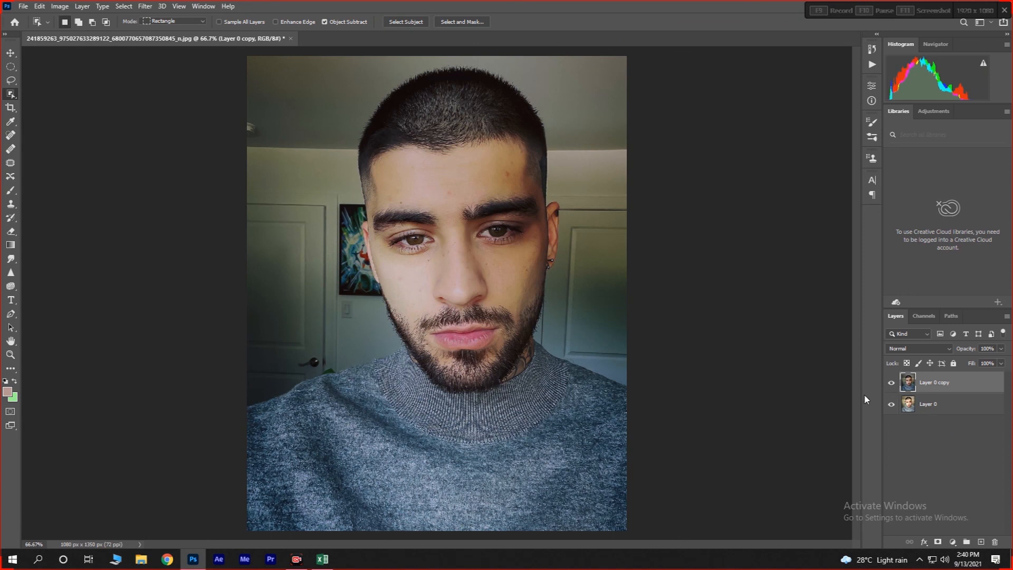
Compare the portrait before and after grading by hiding and showing Layer 0 copy
left_click(892, 383)
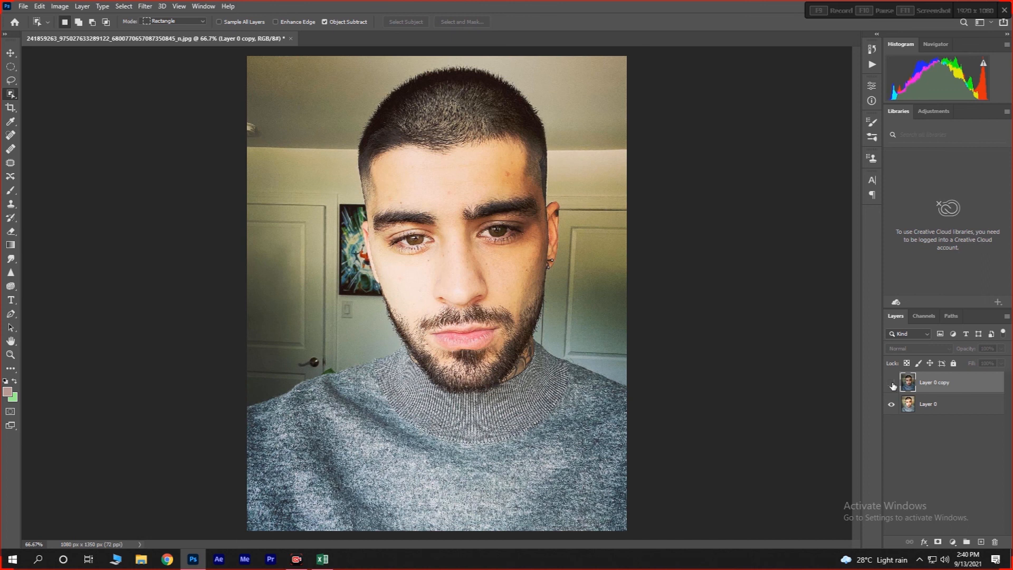
left_click(891, 383)
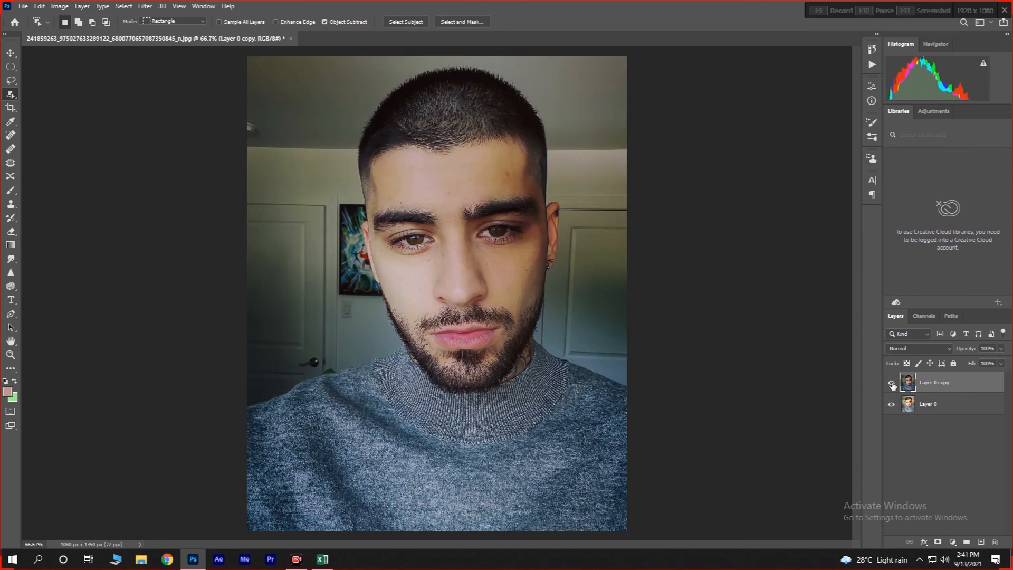
left_click(891, 383)
left_click(891, 383)
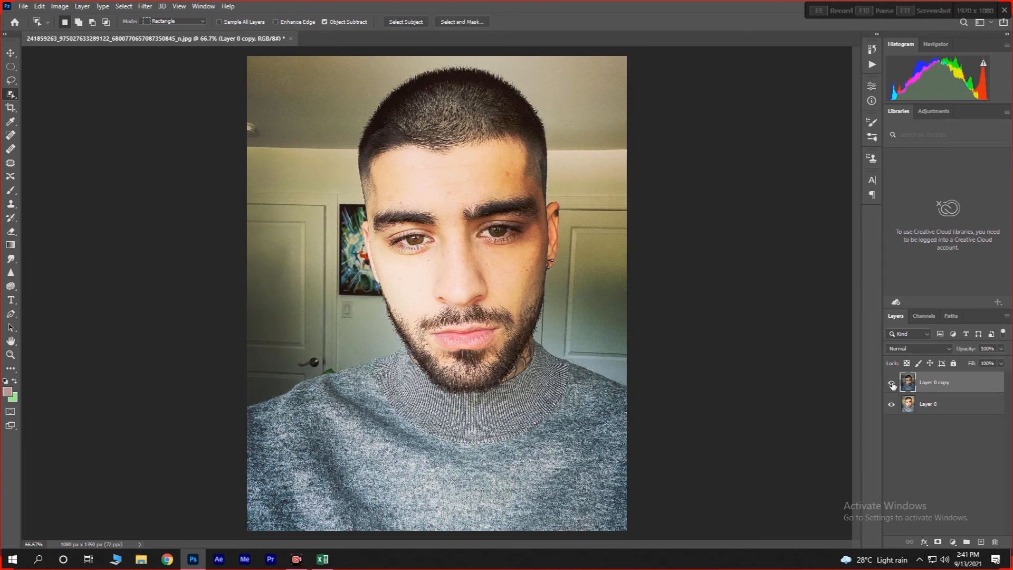